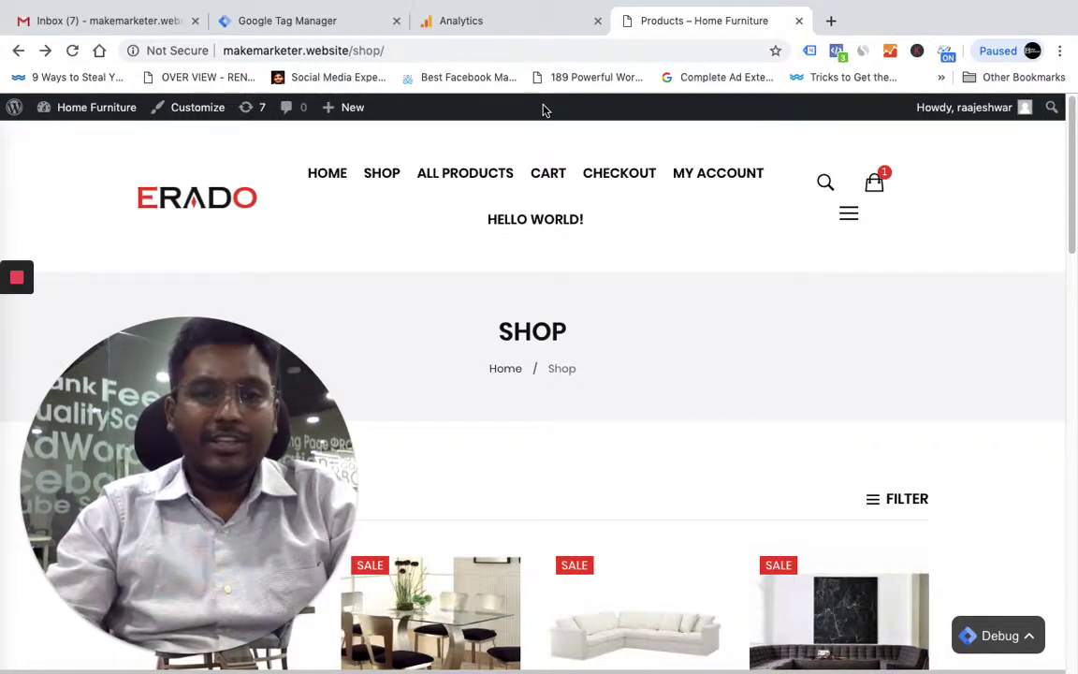
Highlight the Shop page's full address, then its hostname, then its shop/ path.
left_click_drag(397, 52, 221, 51)
left_click(414, 57)
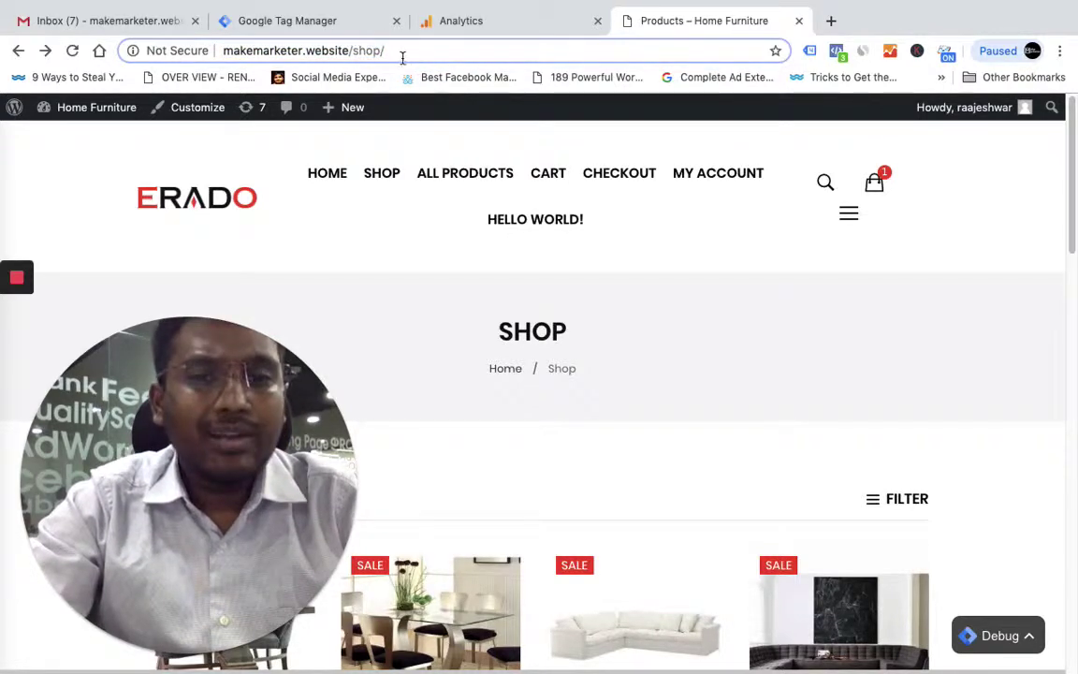
left_click_drag(353, 52, 187, 50)
left_click(414, 50)
left_click_drag(413, 51, 356, 53)
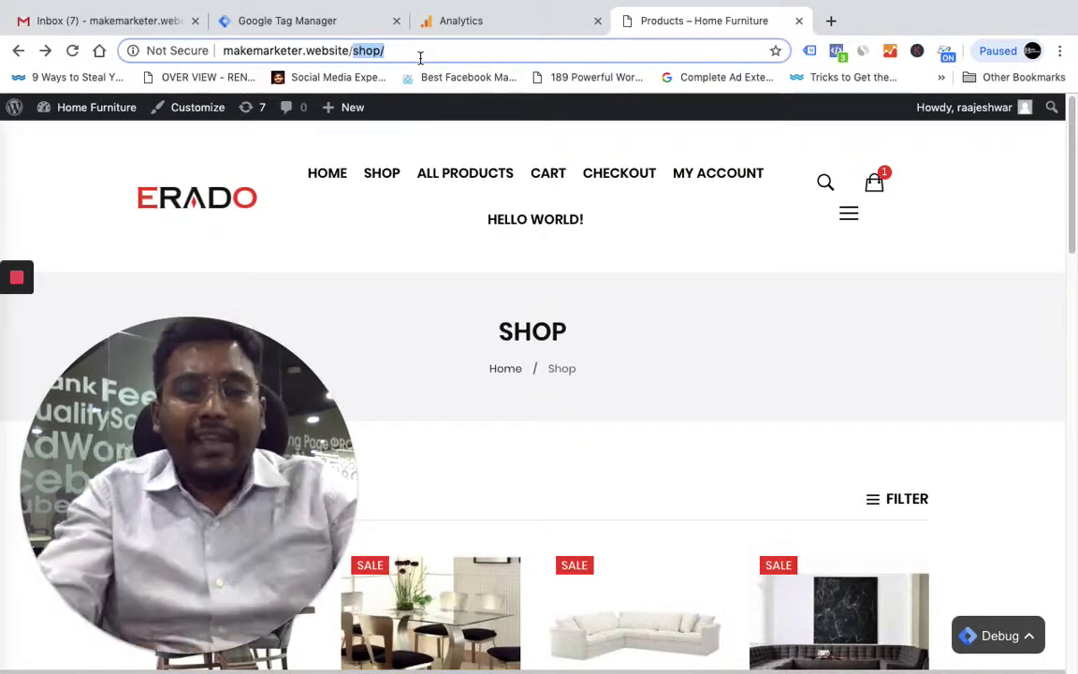
Load makemarketer.in in a new tab, then return to the furniture store's Shop page.
left_click(831, 20)
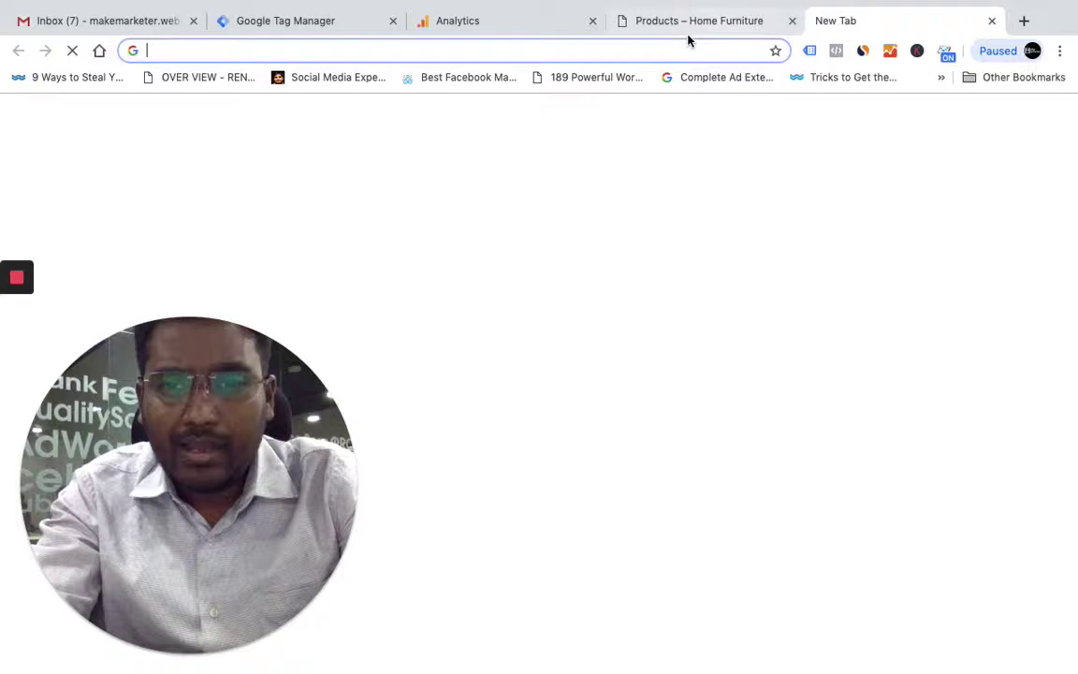
type("make")
key("Right")
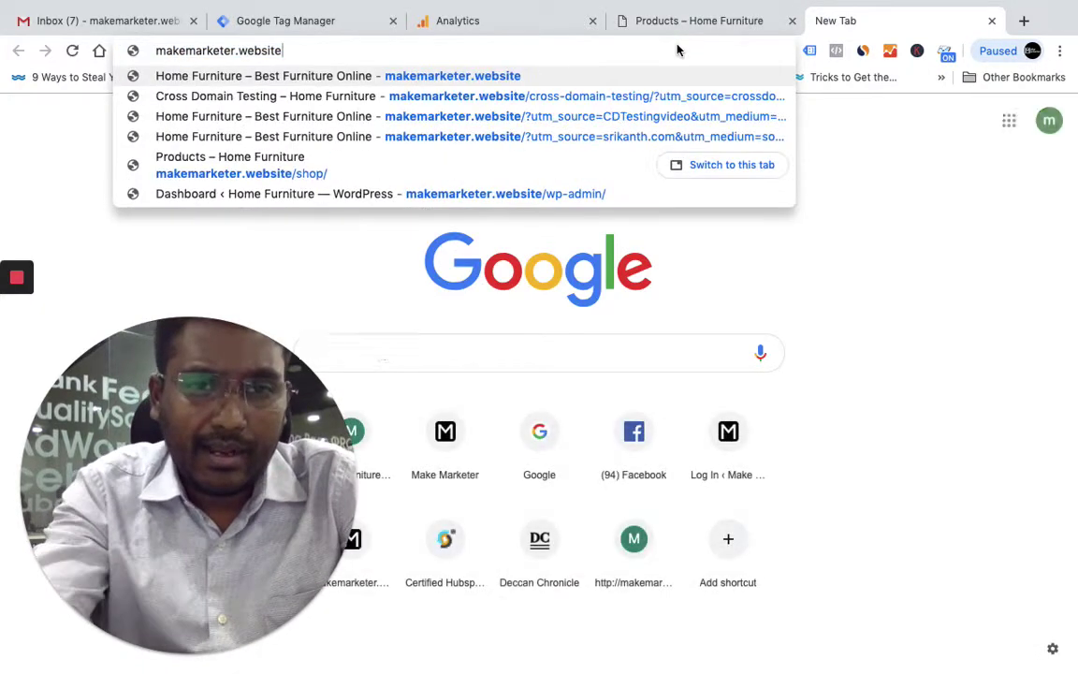
key("BackSpace")
key("BackSpace")
key("BackSpace")
key("BackSpace")
key("BackSpace")
key("BackSpace")
key("BackSpace")
type("in")
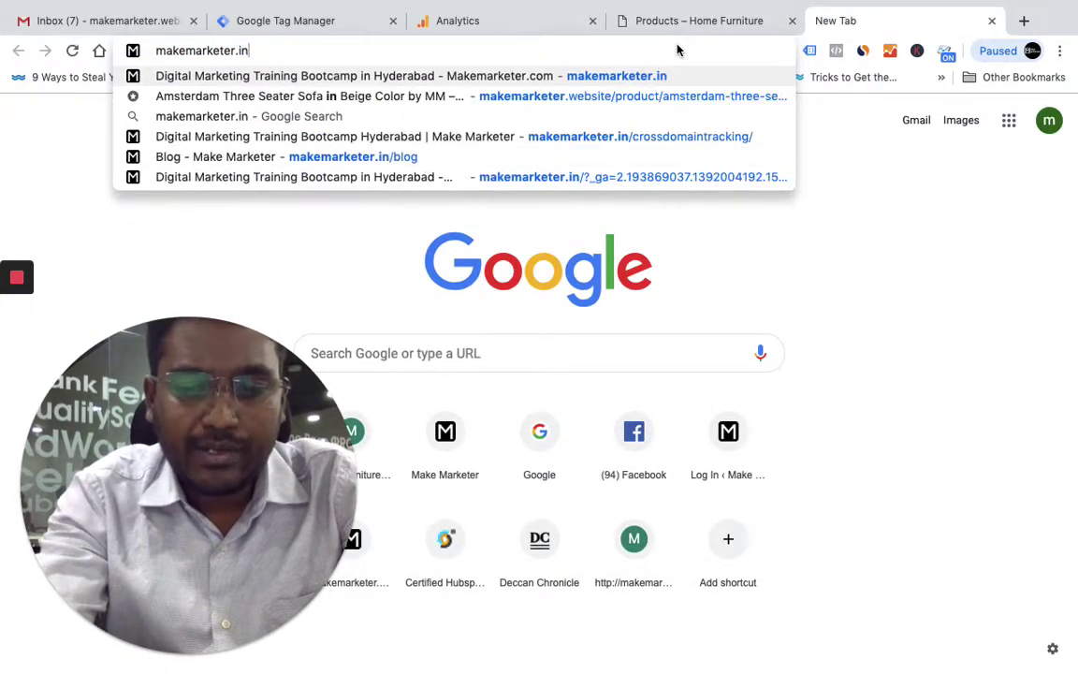
key("Return")
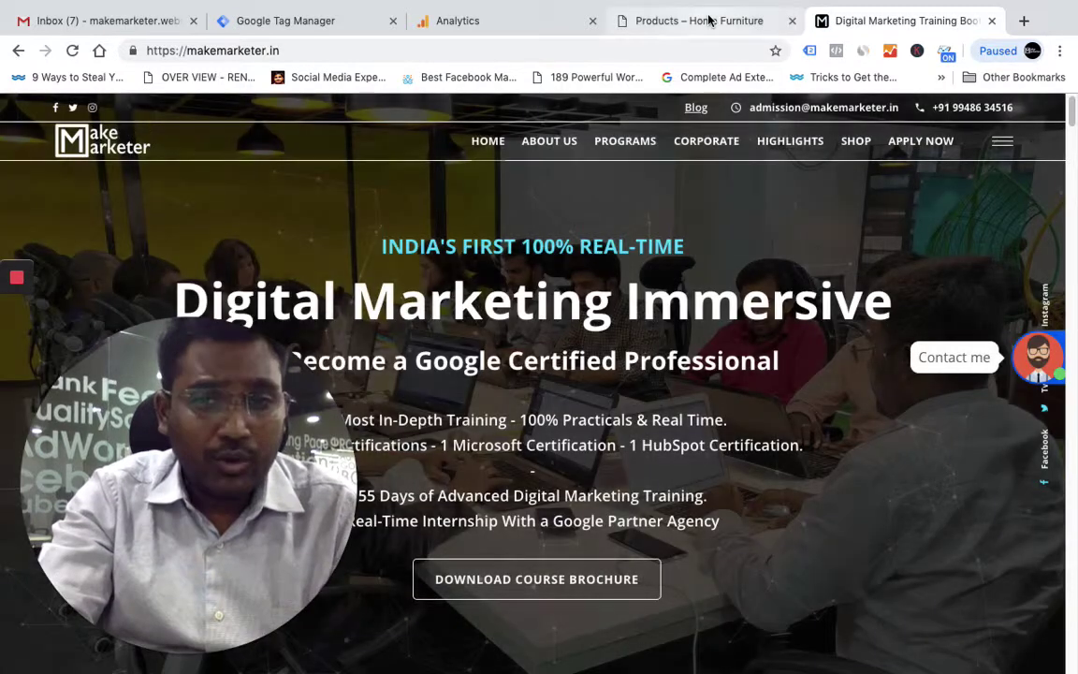
left_click(708, 21)
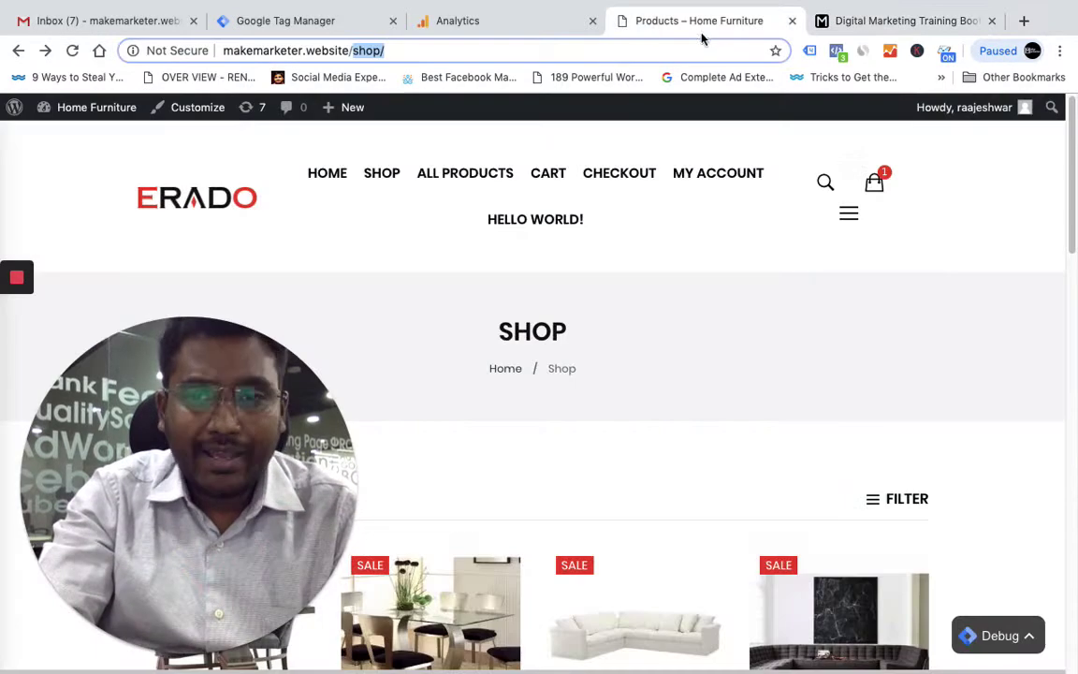
Glance at the makemarketer.in tab, then go to the furniture store's HOME page.
left_click(870, 25)
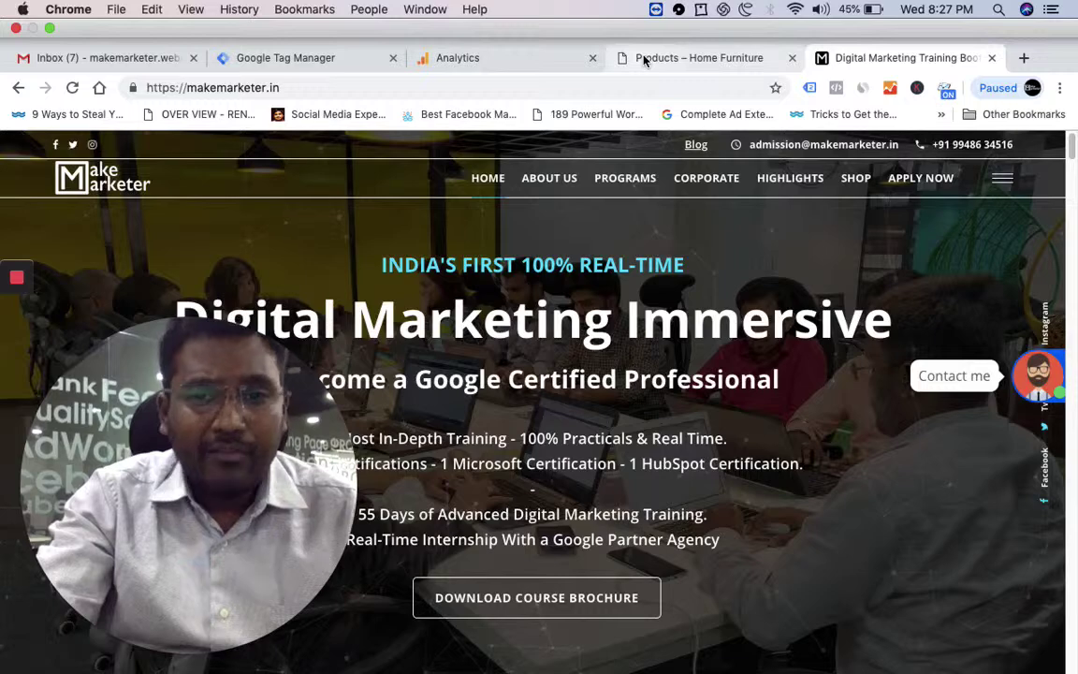
left_click(644, 59)
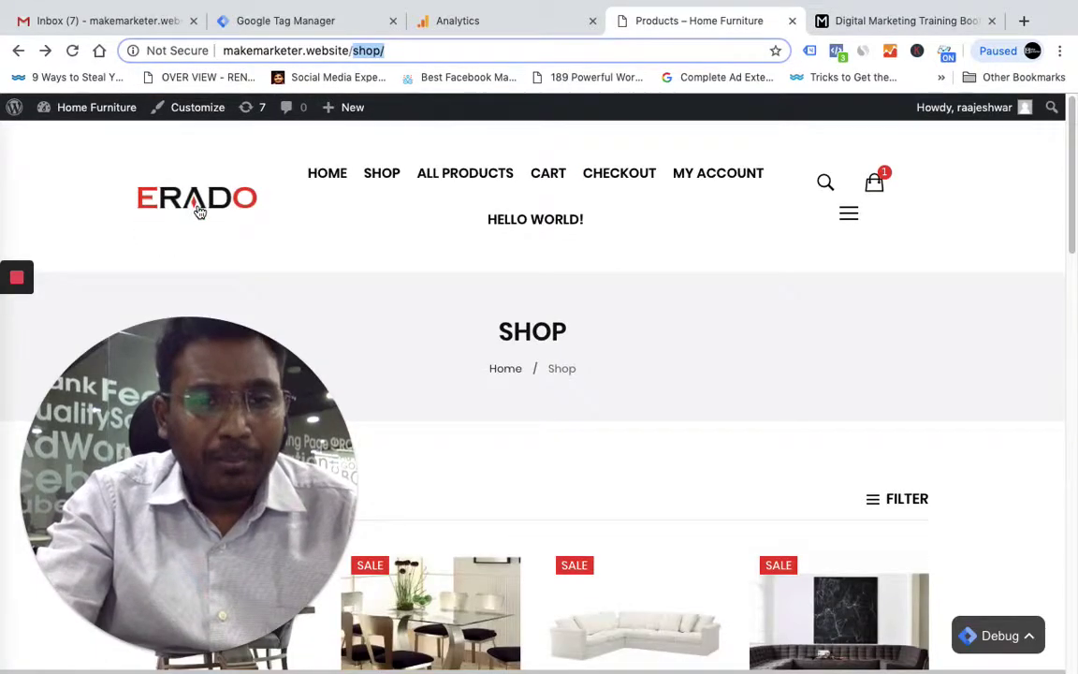
left_click(330, 175)
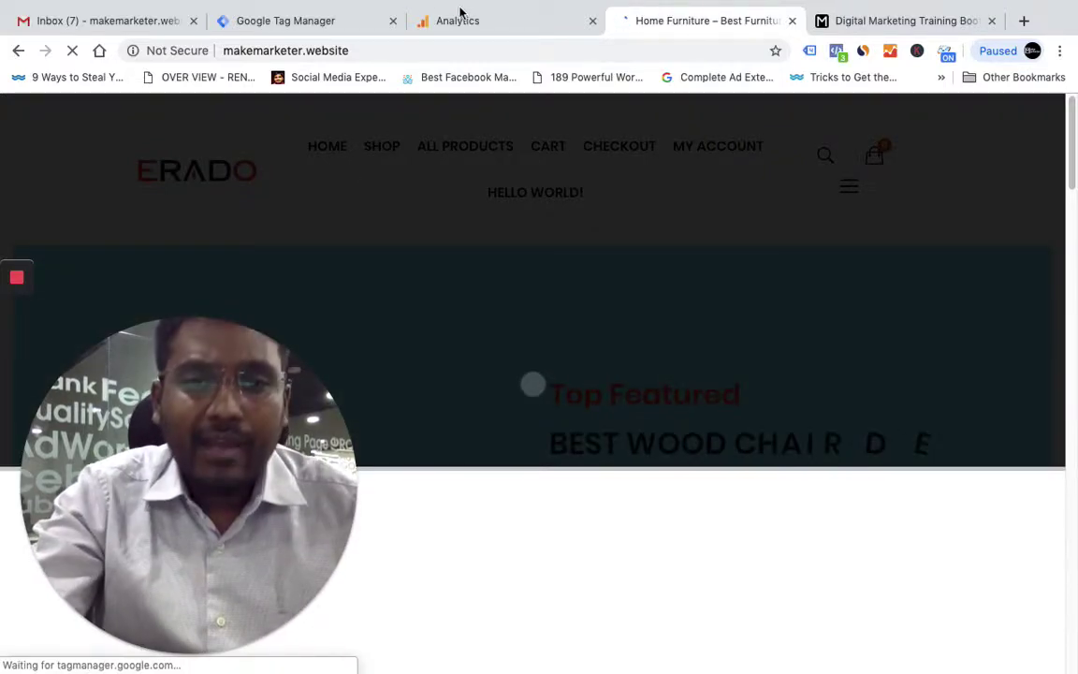
In Analytics Admin, show the Filters list of the All Web Site Data view.
left_click(490, 25)
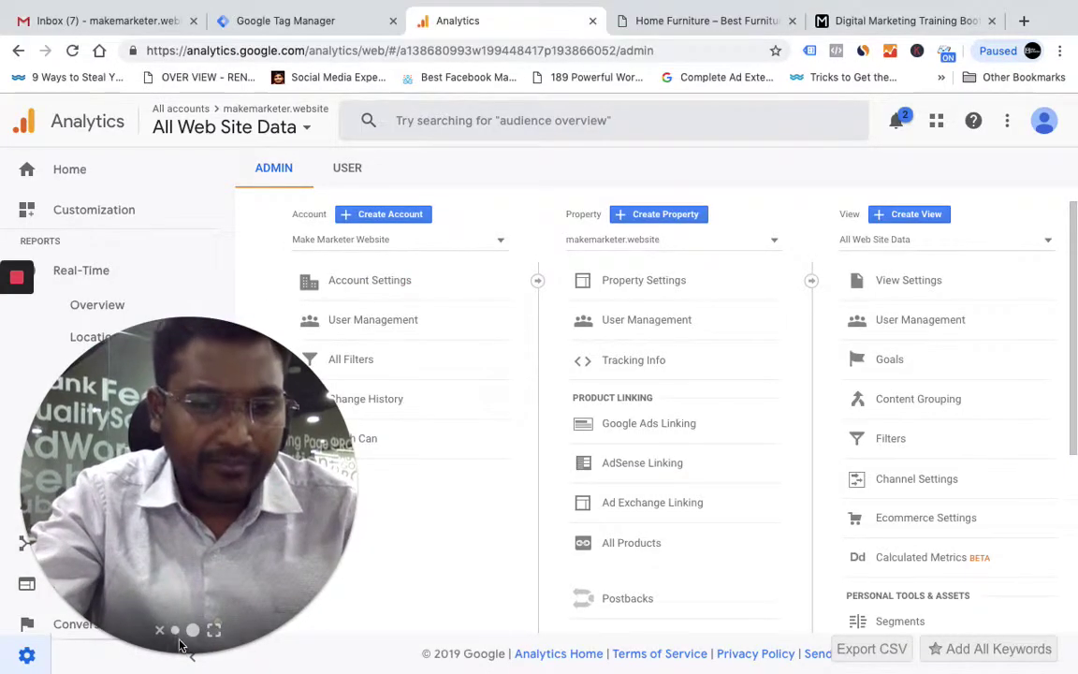
left_click(175, 629)
left_click_drag(176, 637, 227, 457)
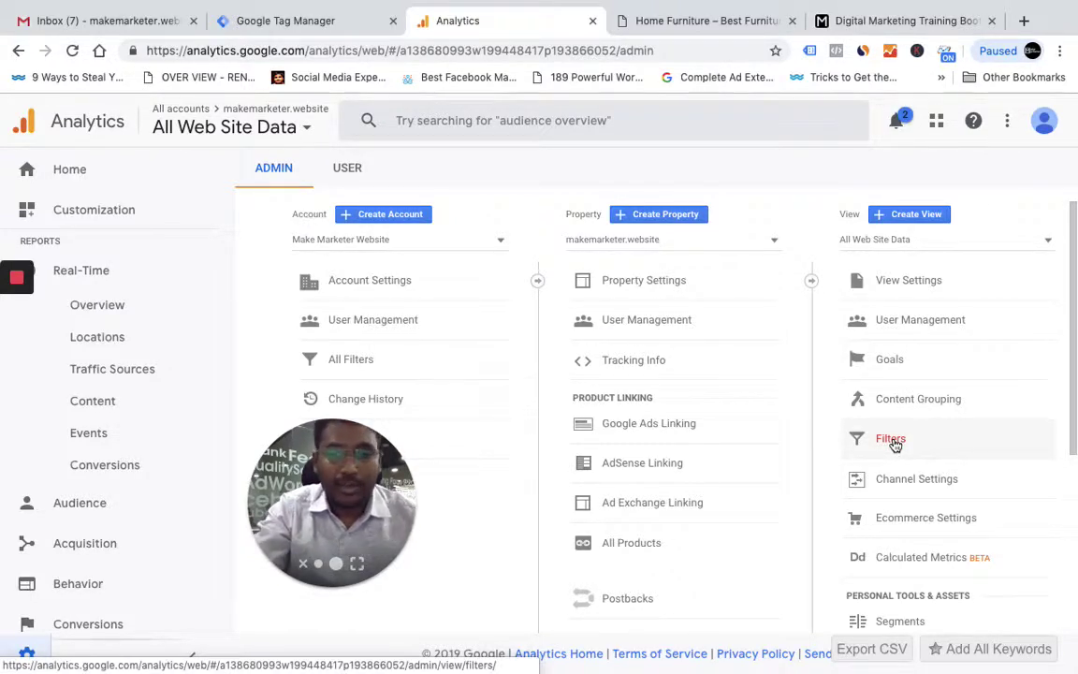
left_click(892, 441)
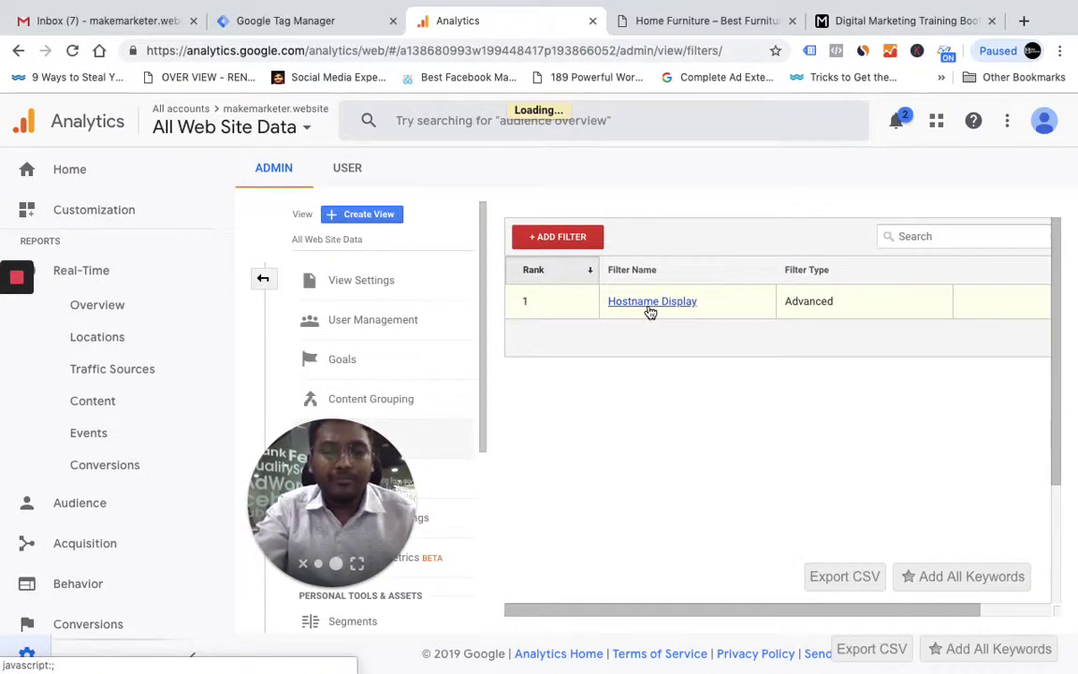
Review the Hostname Display filter: Hostname (.*) plus Request URI (.*) output as $A1$B1.
left_click(650, 309)
scroll(641, 322, "down", 1)
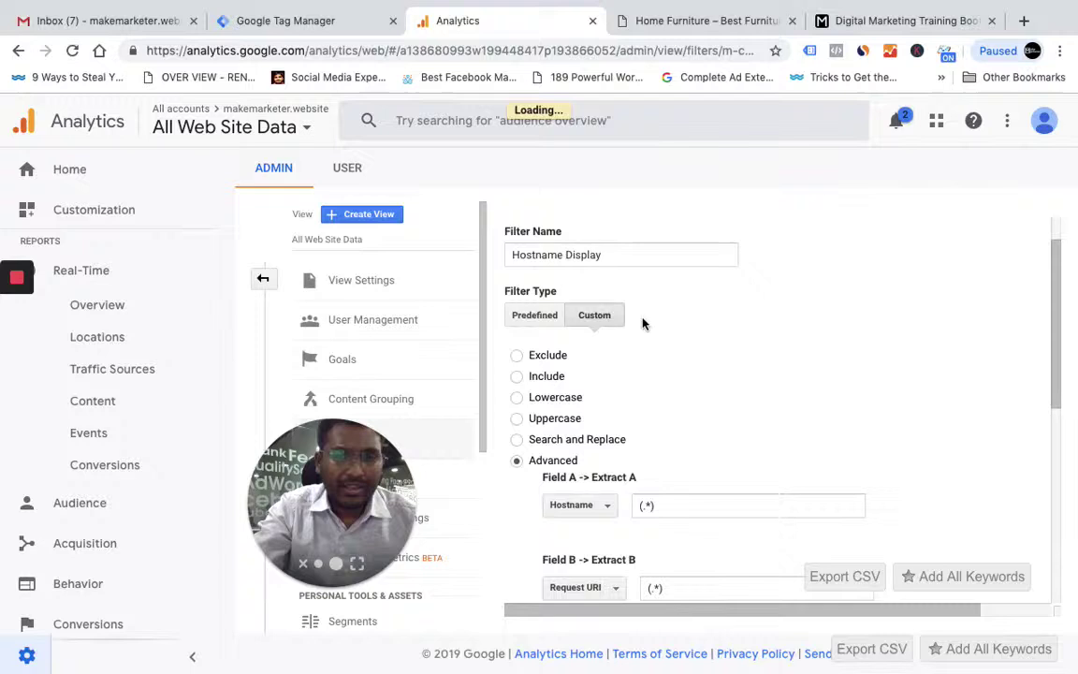
scroll(655, 318, "down", 1)
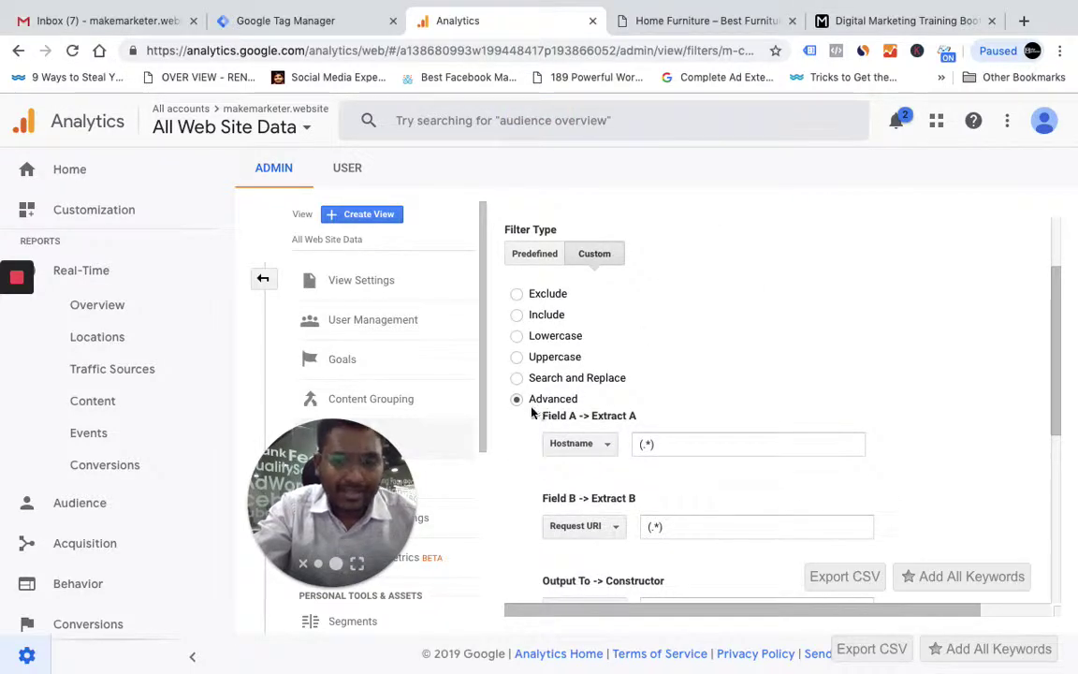
scroll(531, 411, "down", 1)
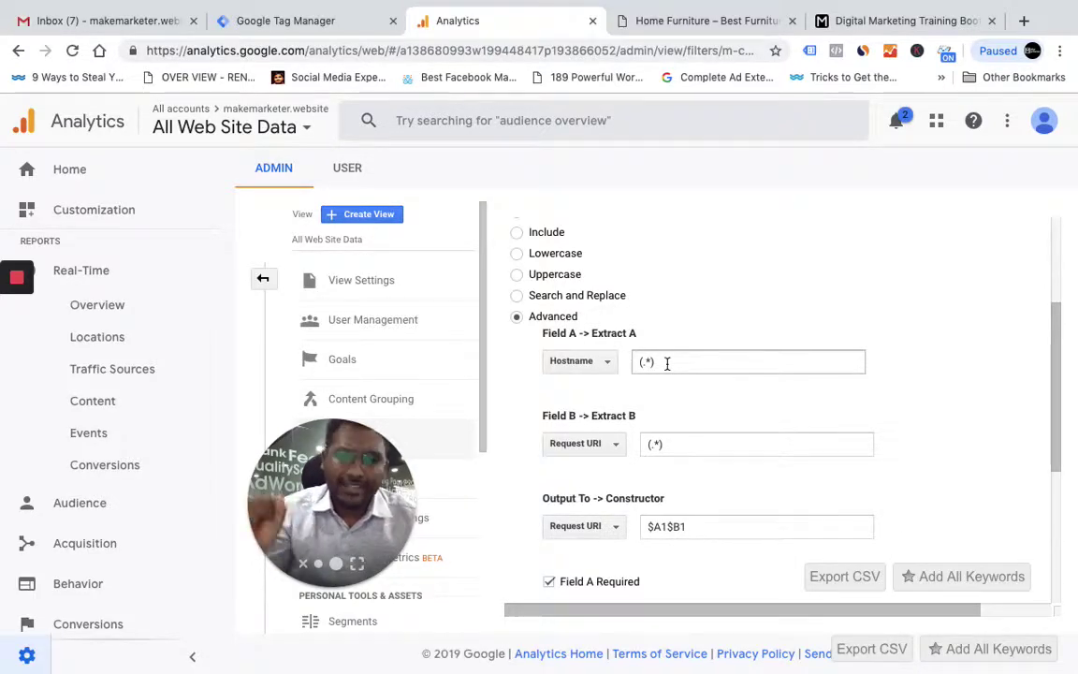
scroll(705, 444, "down", 1)
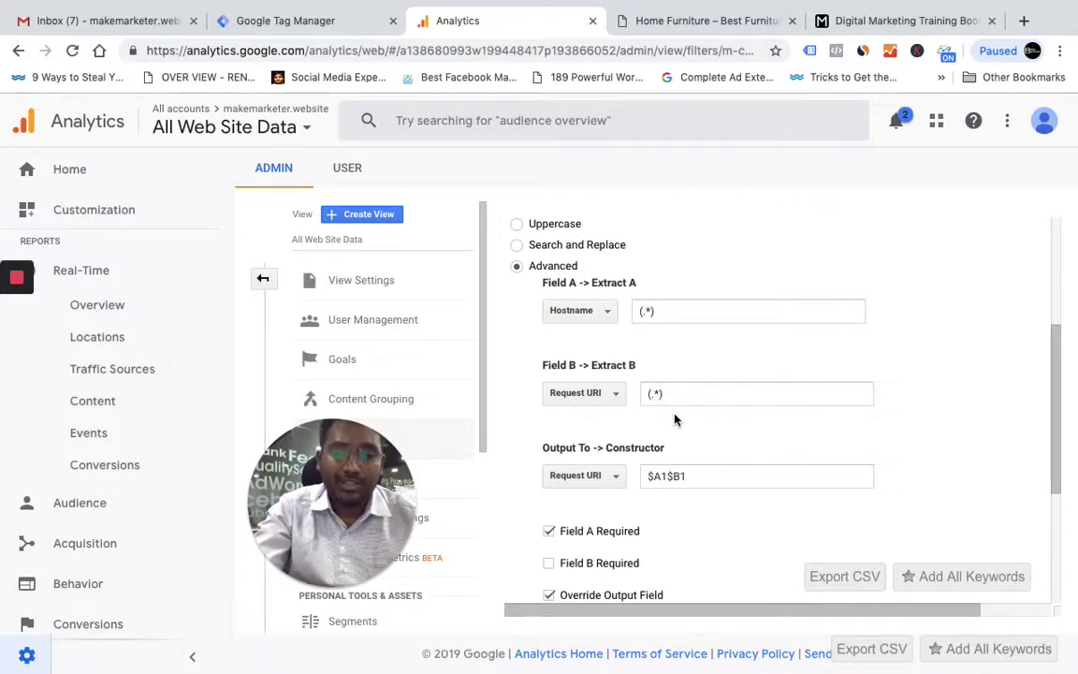
scroll(673, 417, "down", 2)
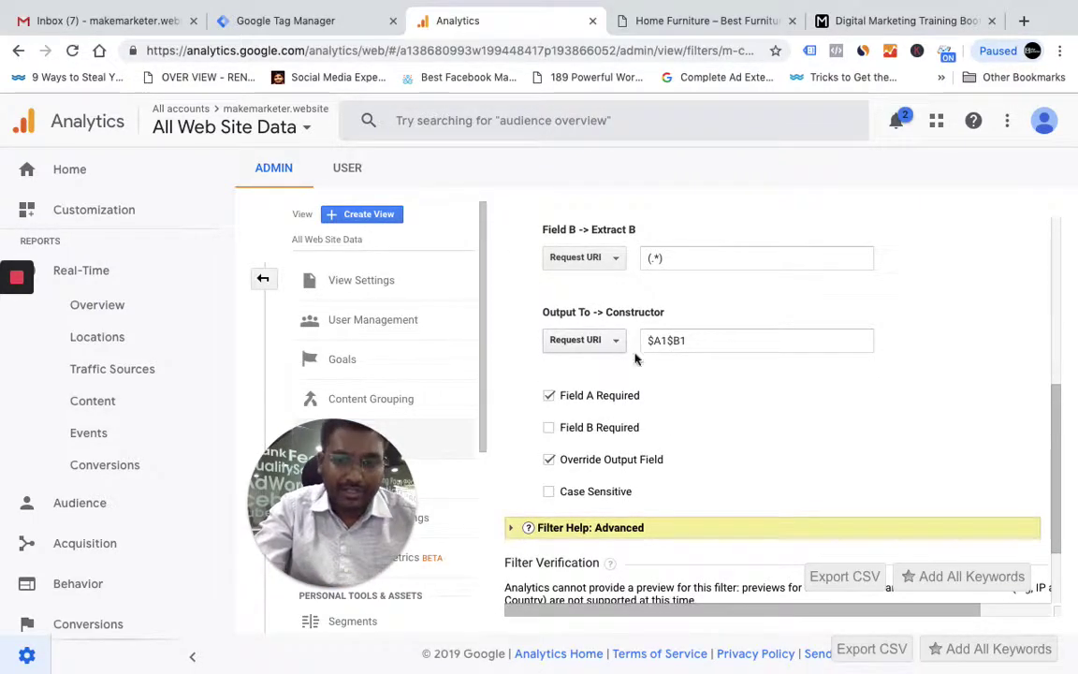
scroll(684, 373, "down", 2)
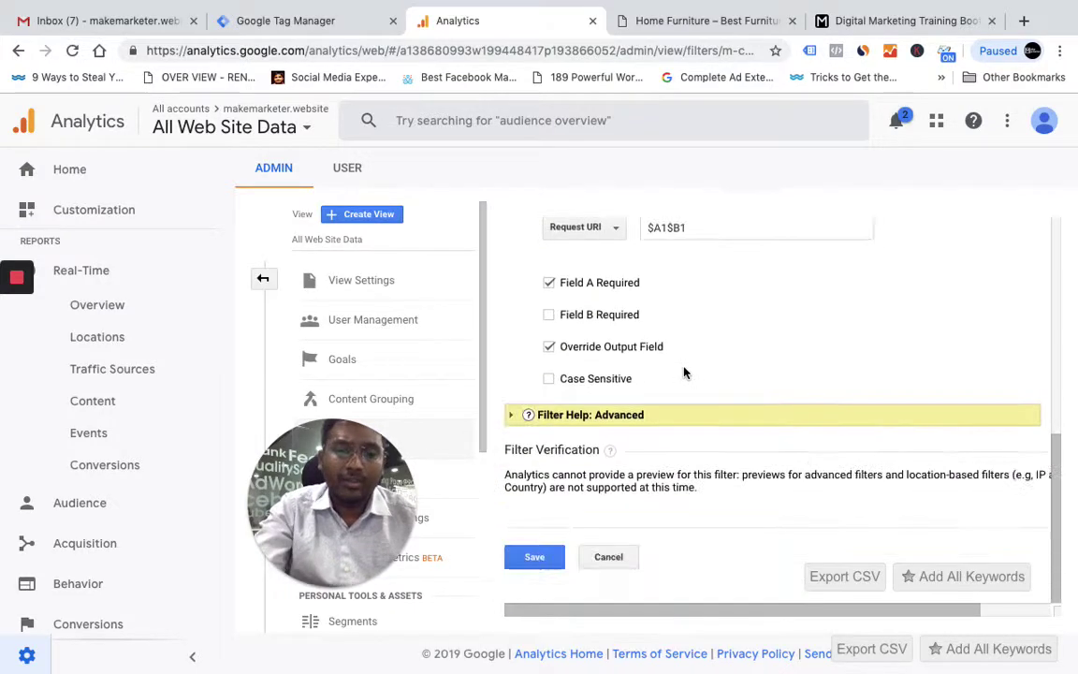
Cancel out of the filter editor without saving changes.
left_click(610, 558)
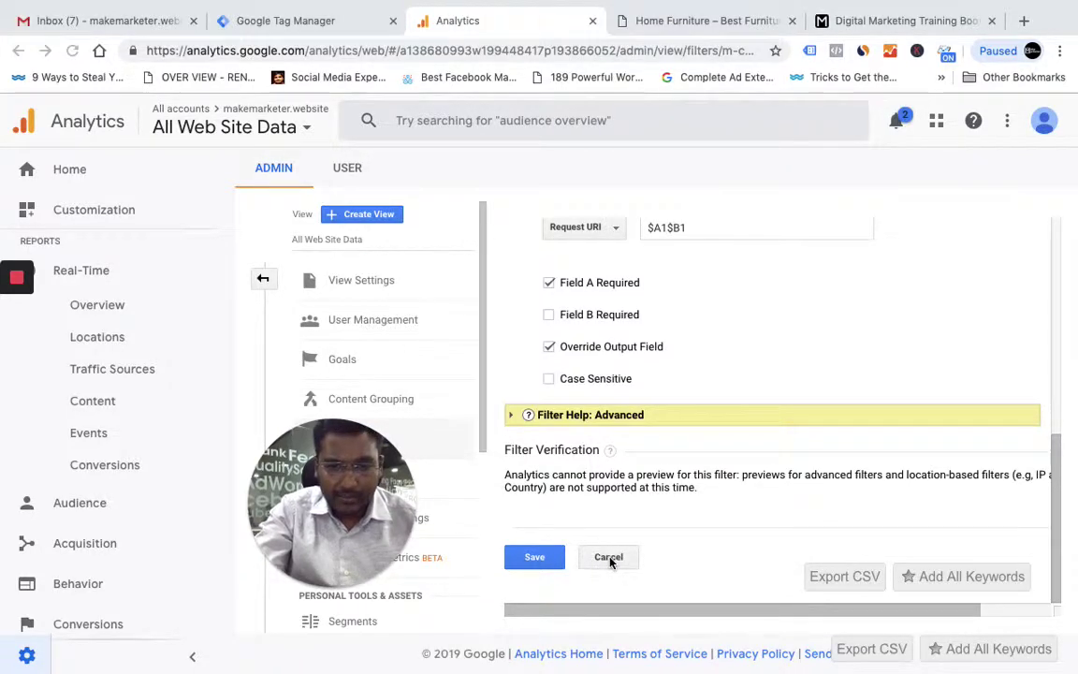
scroll(650, 438, "up", 3)
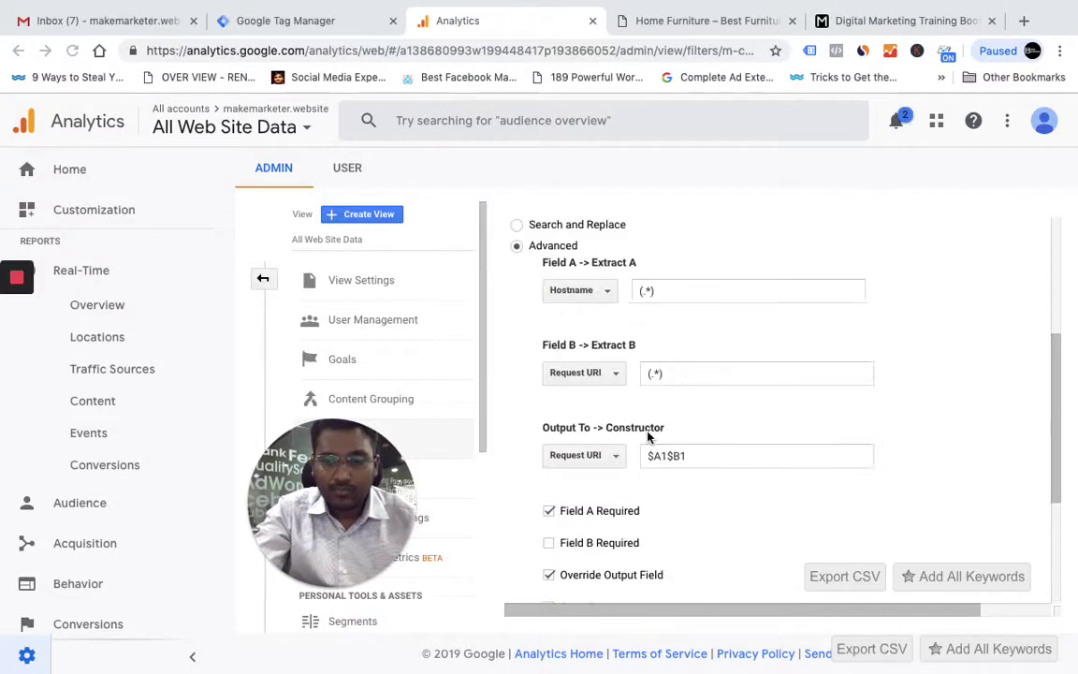
scroll(650, 438, "down", 2)
scroll(647, 438, "up", 1)
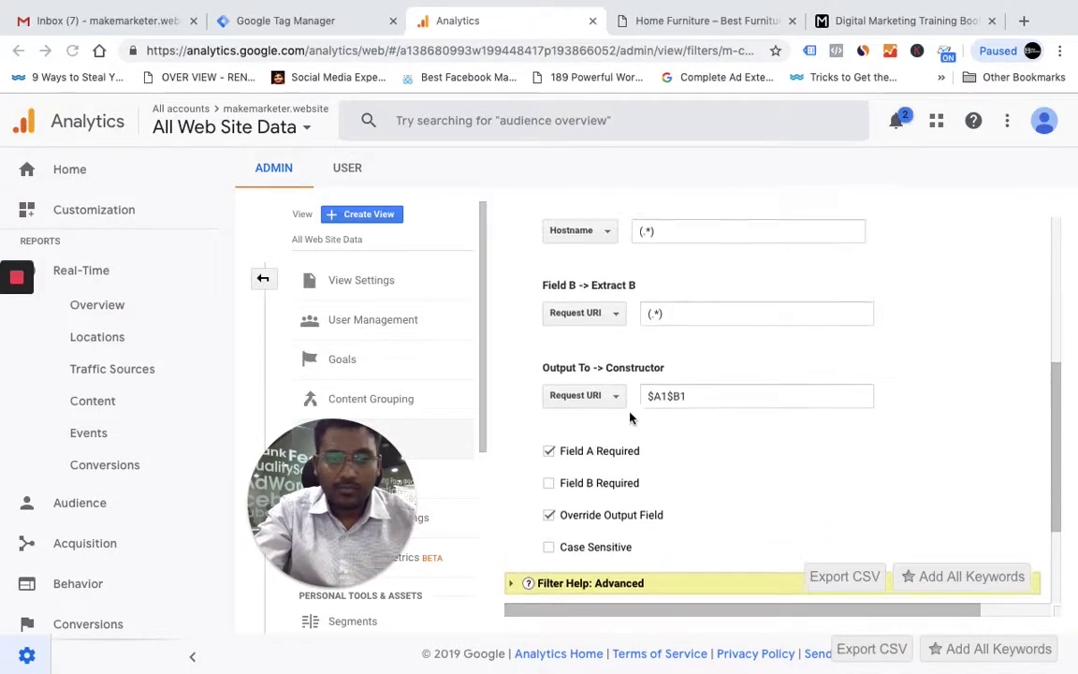
Open Real-Time Overview and scroll to Top Active Pages showing makemarketer.website/.
left_click(264, 280)
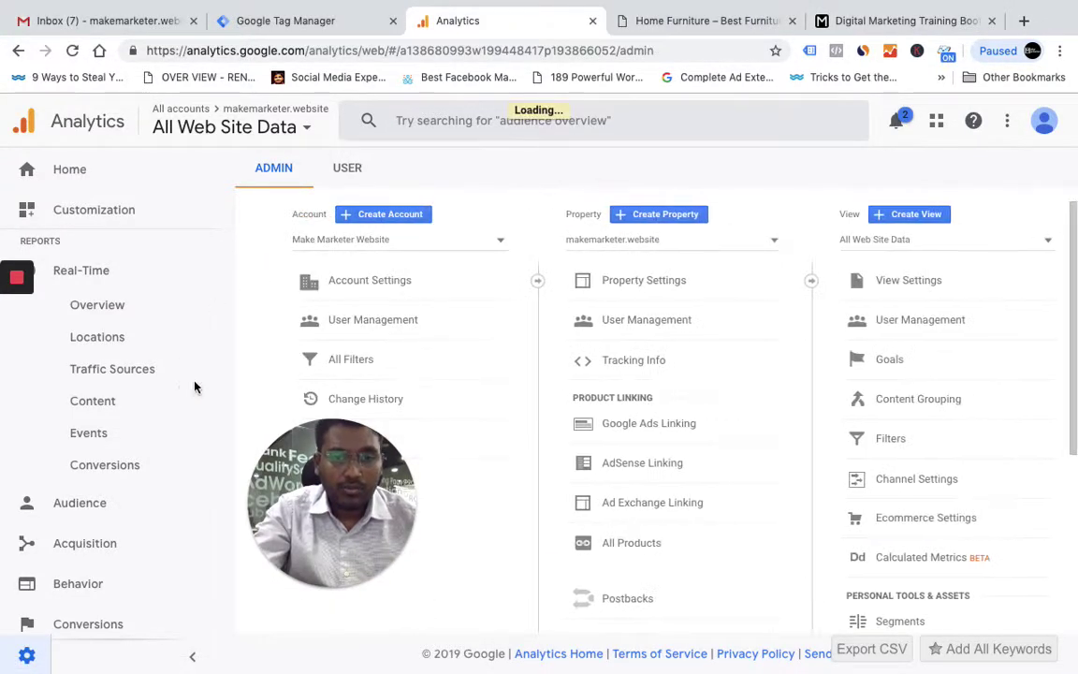
left_click(115, 306)
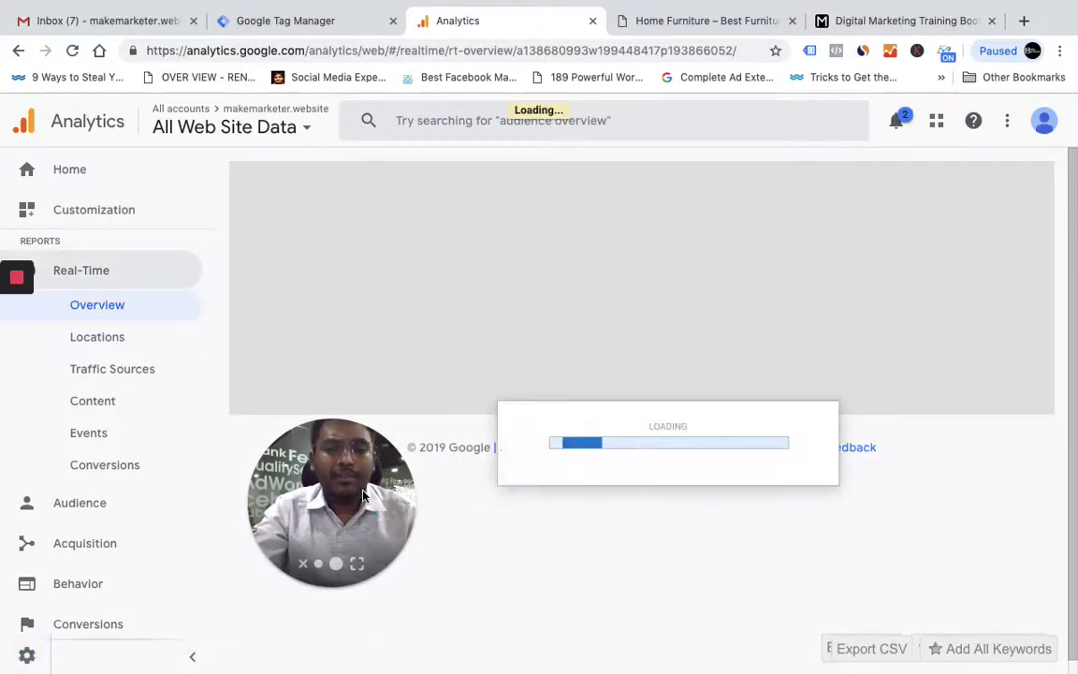
left_click_drag(364, 498, 1006, 525)
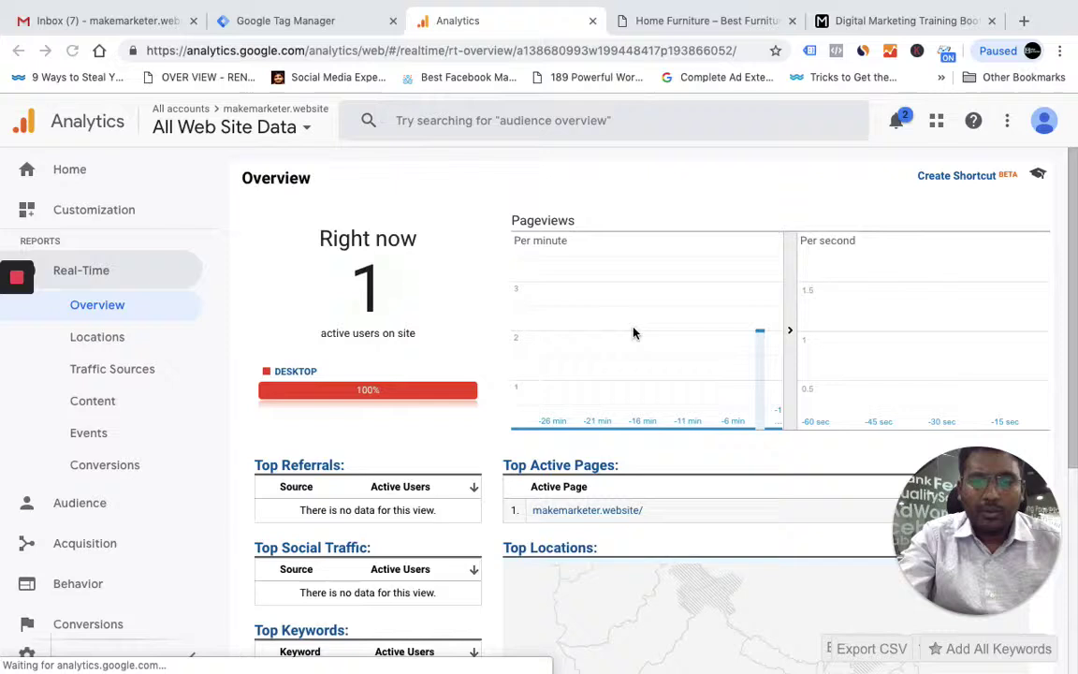
scroll(655, 547, "down", 3)
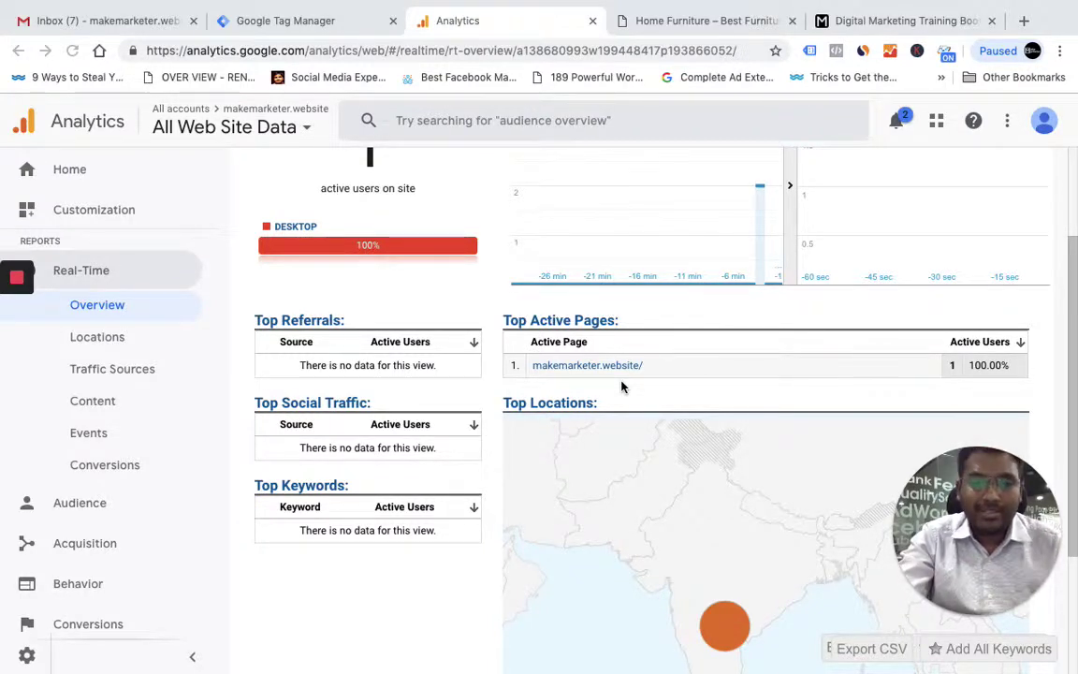
Reload the makemarketer.in homepage to log a visit, then return to the Analytics Real-Time tab.
left_click(911, 30)
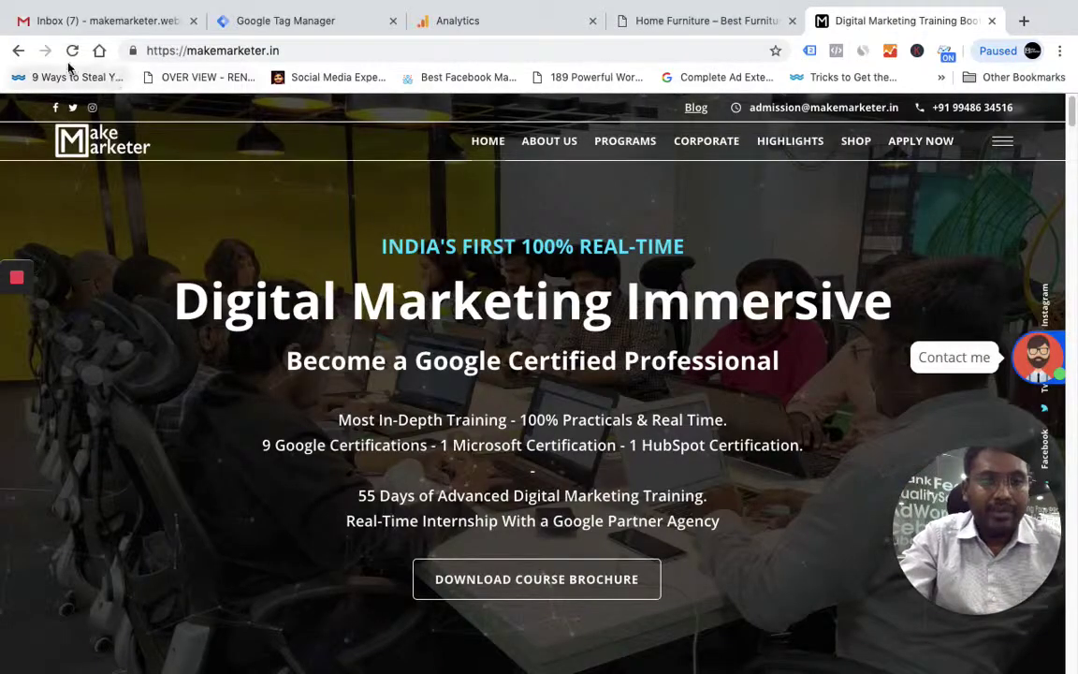
left_click(72, 52)
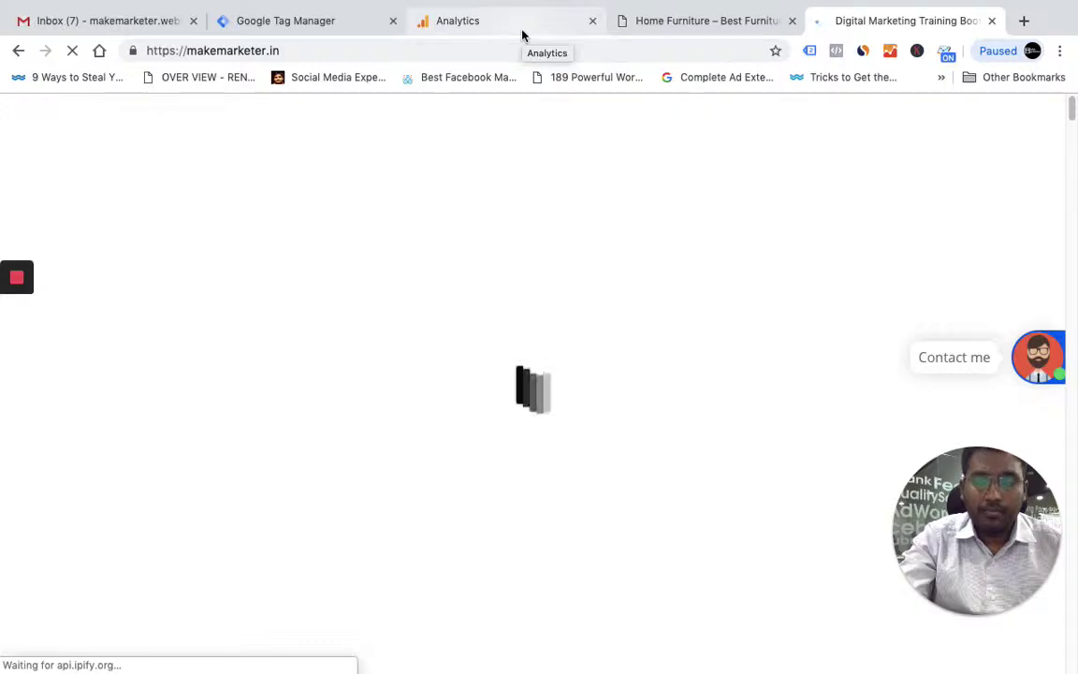
left_click(523, 35)
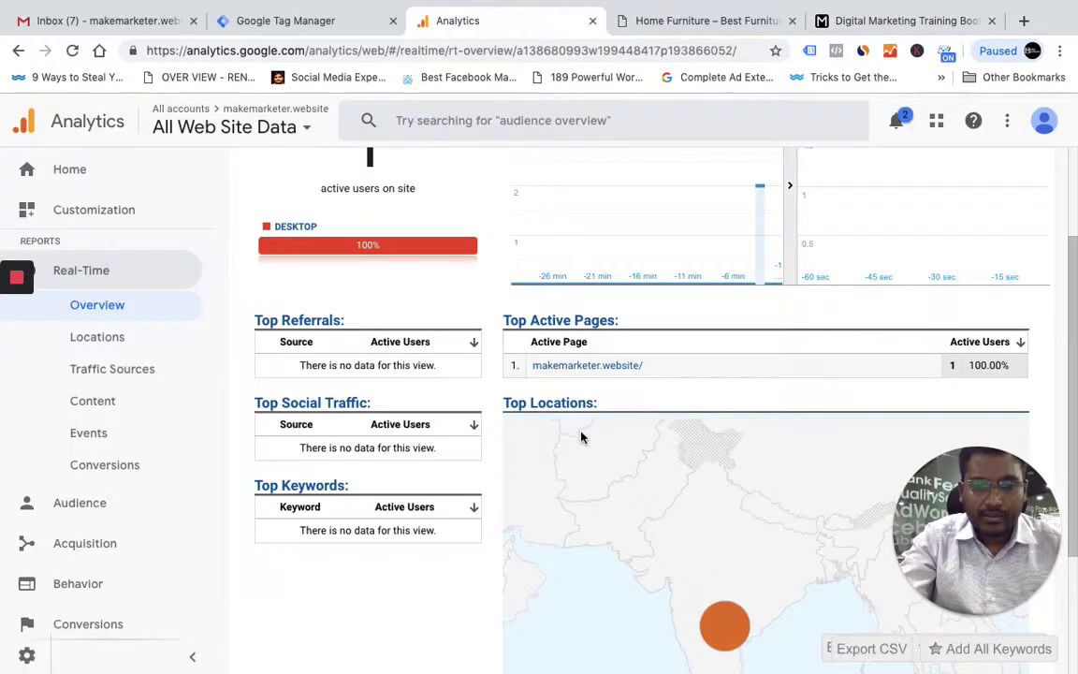
left_click(885, 20)
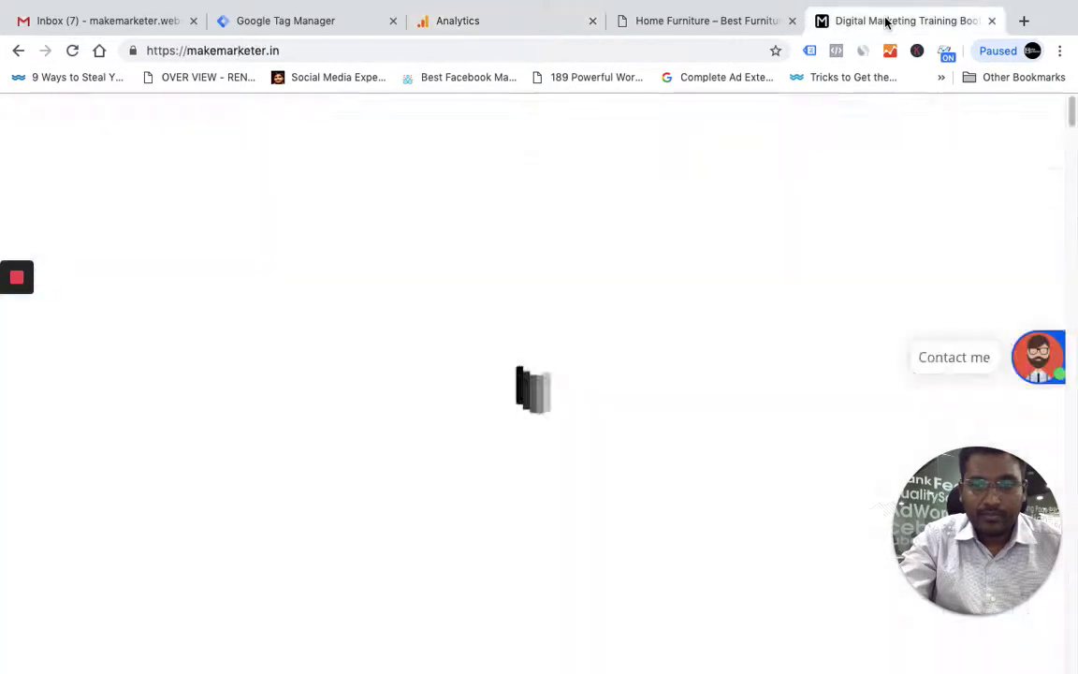
left_click(483, 25)
Scroll the Real-Time Overview to confirm Top Active Pages lists makemarketer.in/ at 100%.
scroll(599, 496, "down", 2)
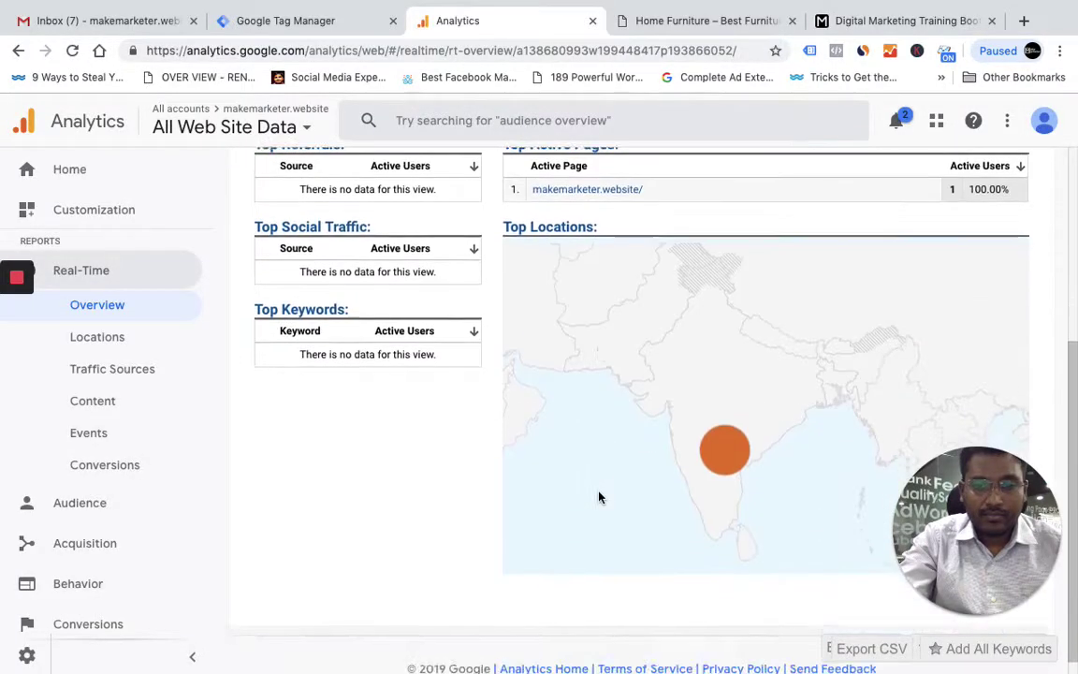
scroll(599, 496, "up", 1)
scroll(598, 494, "up", 2)
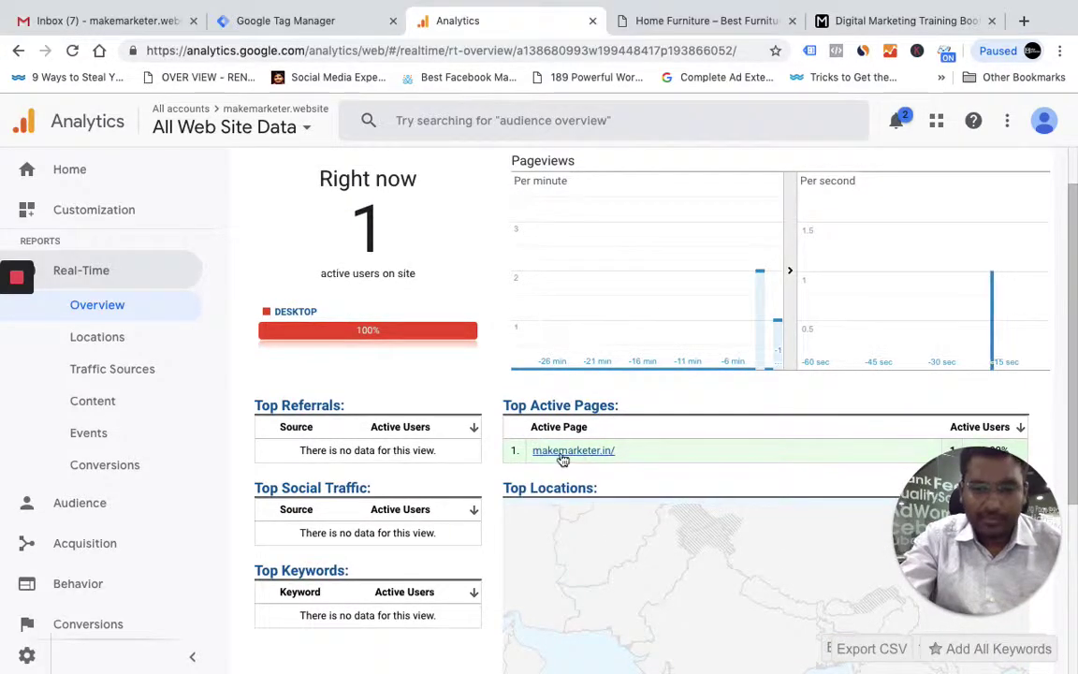
scroll(646, 482, "down", 1)
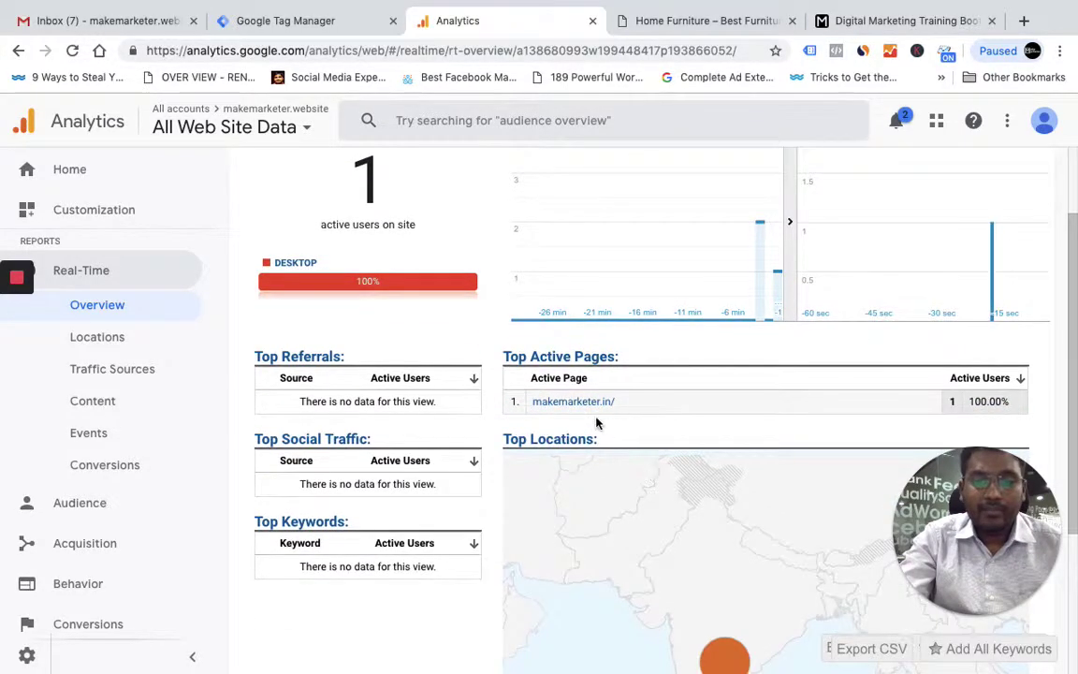